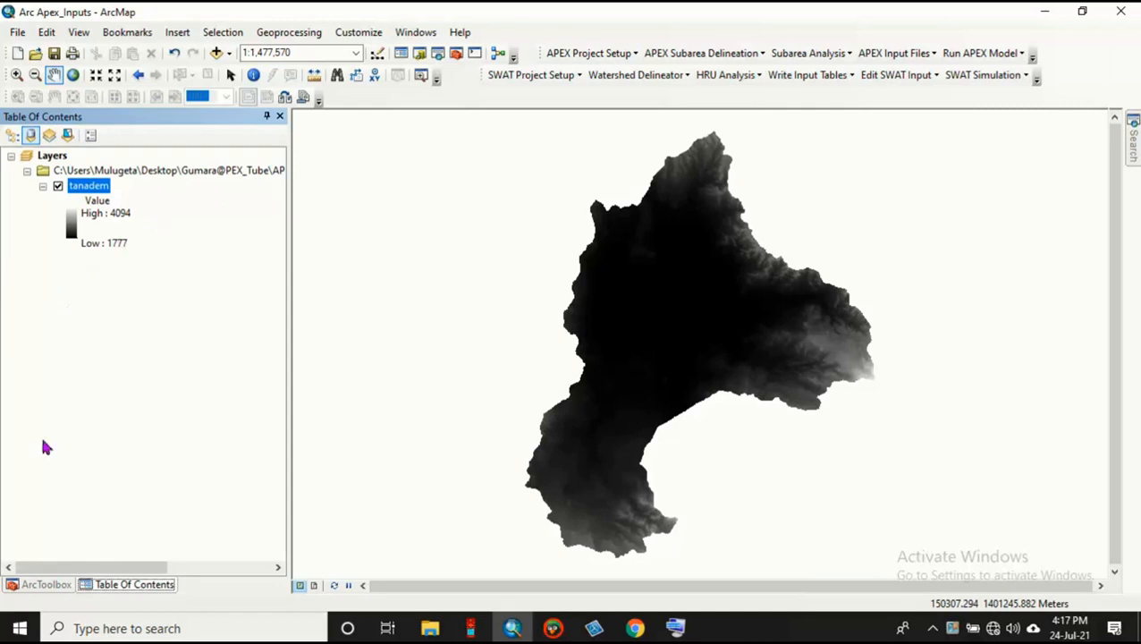
- Open the Contour tool from the Surface toolset of the Spatial Analyst Tools
click(28, 586)
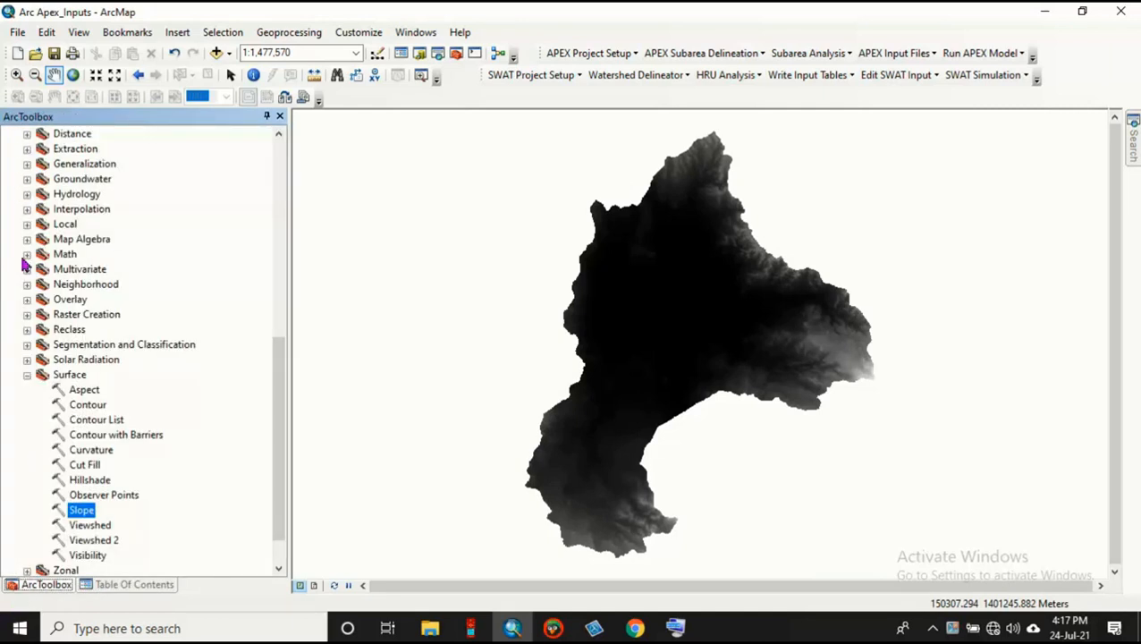
drag(279, 453, 231, 228)
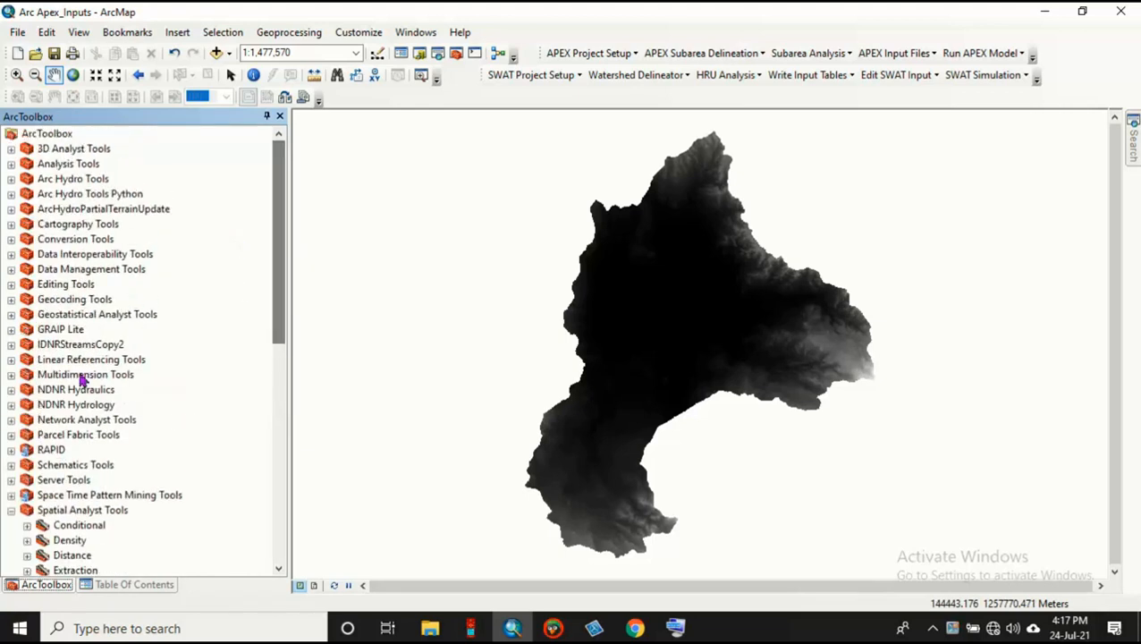
click(55, 514)
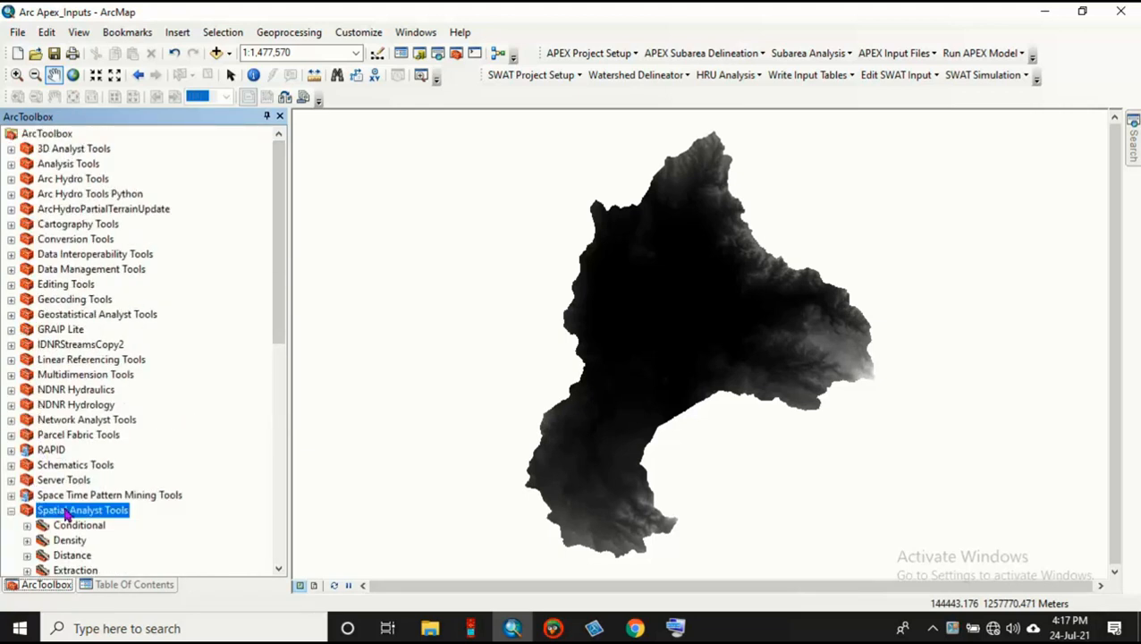
drag(280, 279, 273, 491)
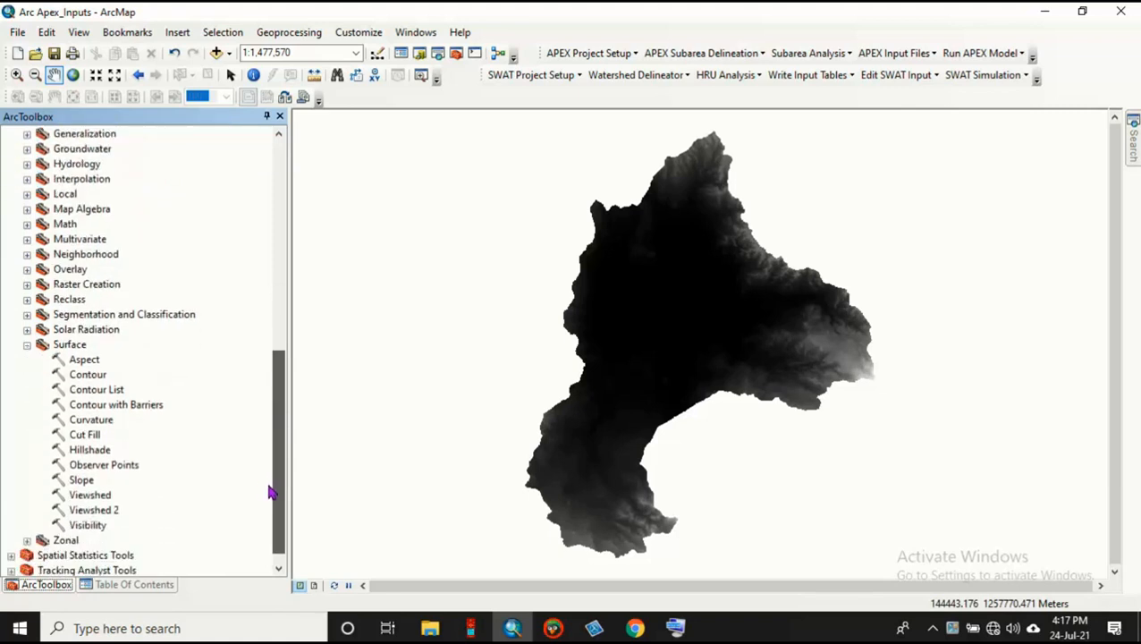
click(61, 348)
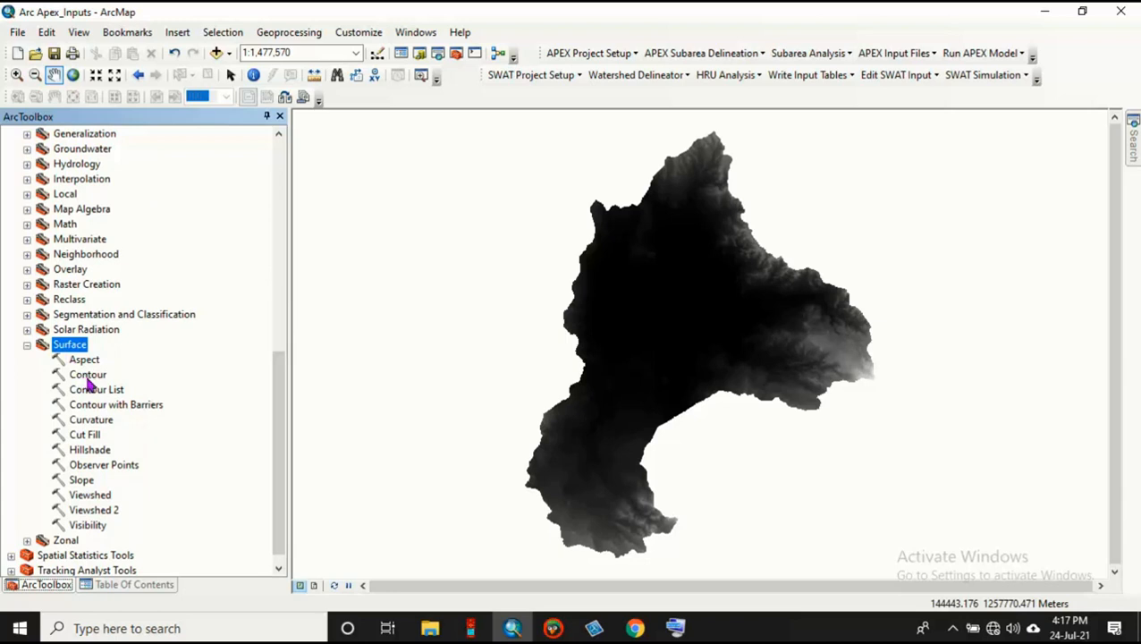
click(80, 469)
click(81, 481)
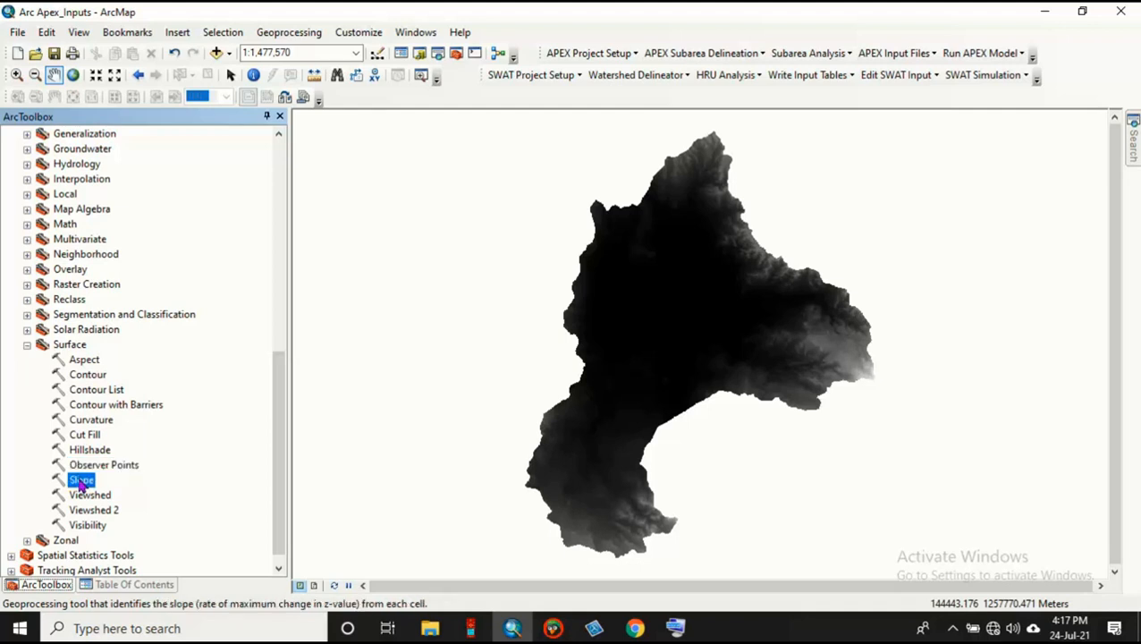
click(100, 376)
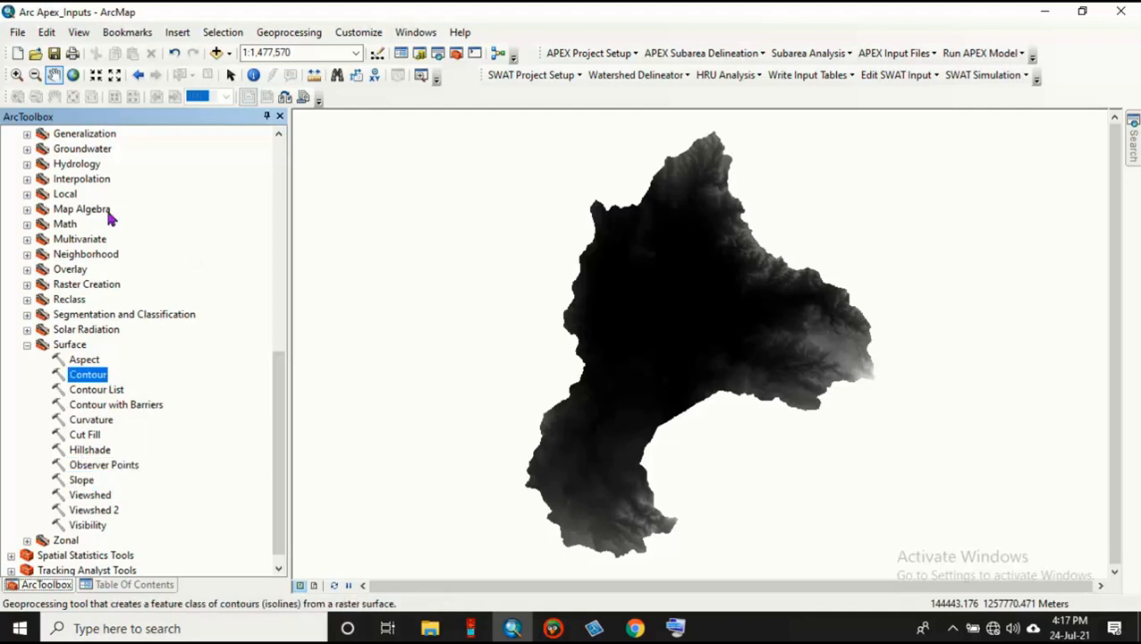
double_click(89, 377)
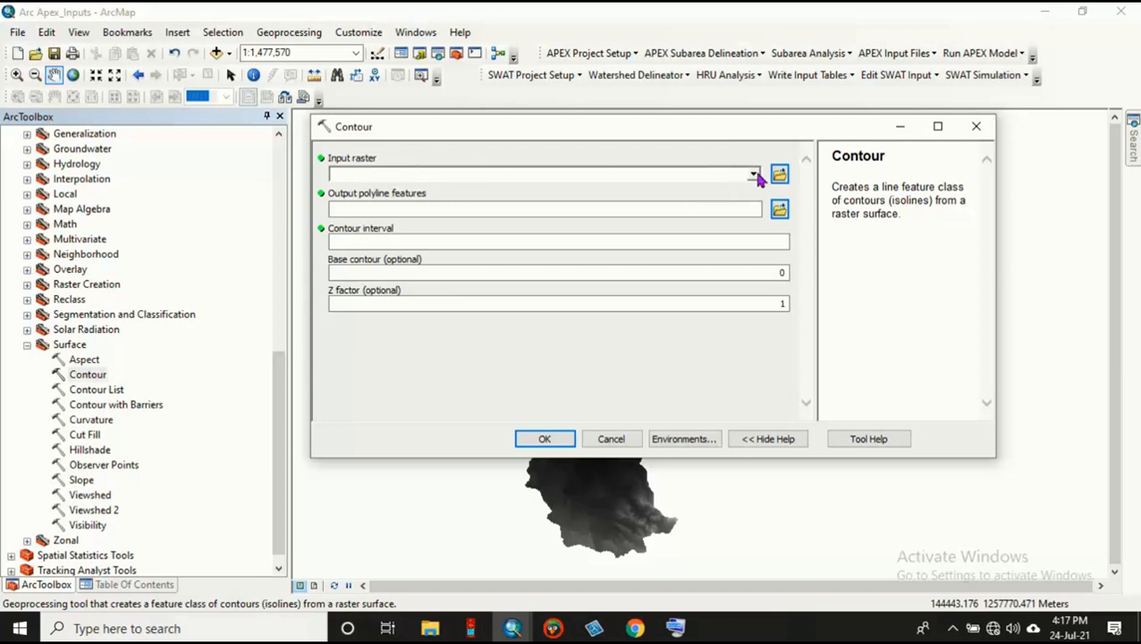
- Generate contours from the tanadem raster with a contour interval of 300, base contour 0 and Z factor 1
click(754, 175)
click(382, 201)
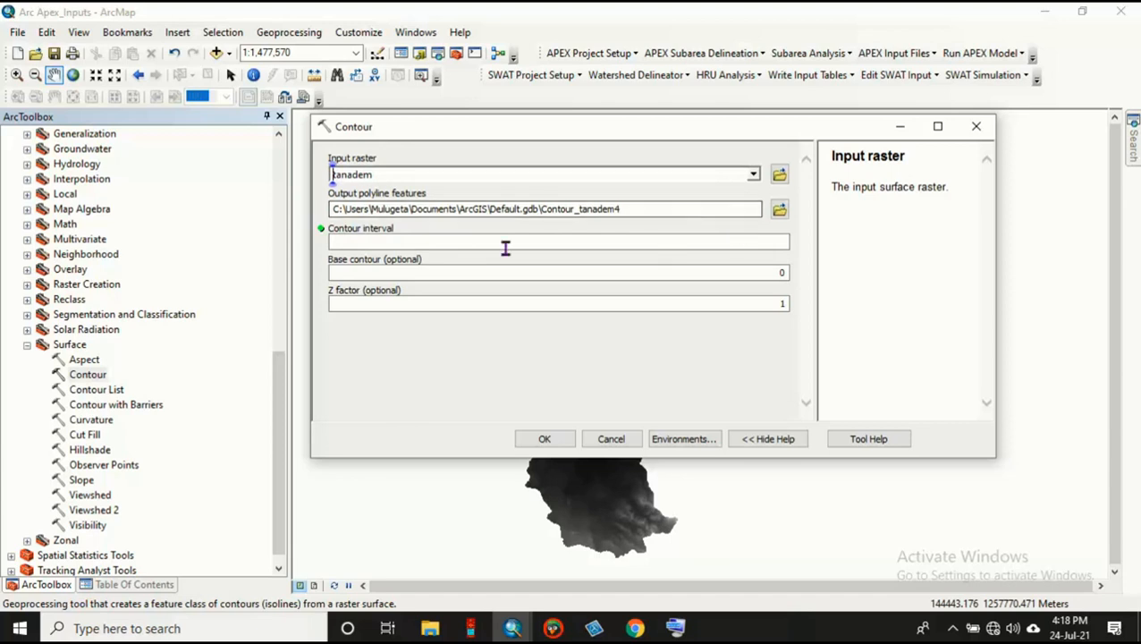
click(412, 247)
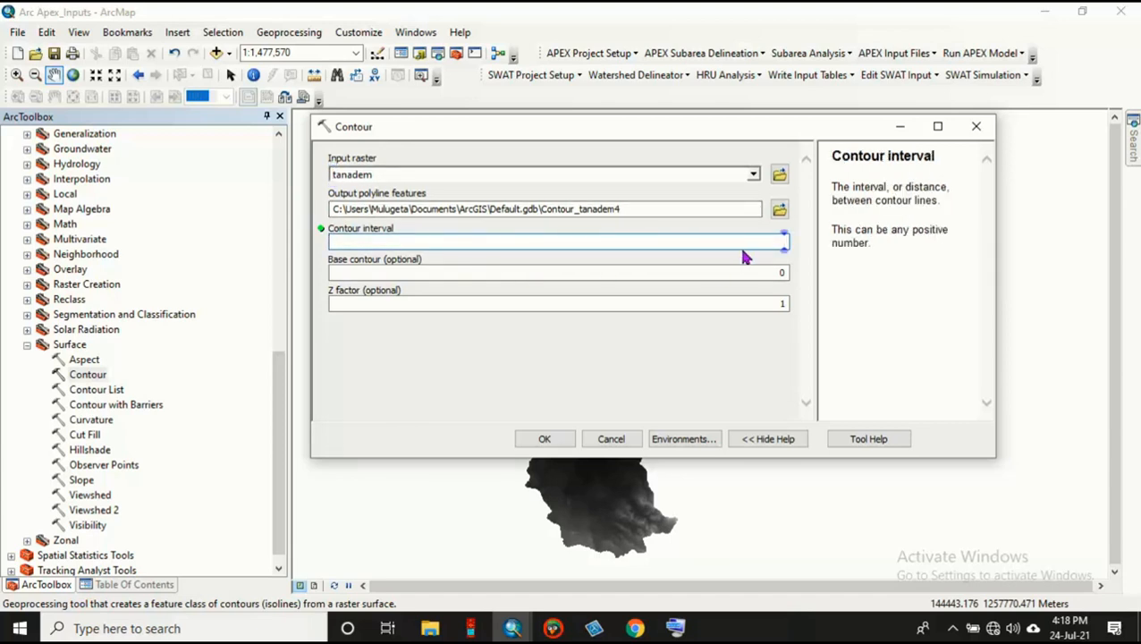
text(300)
click(720, 280)
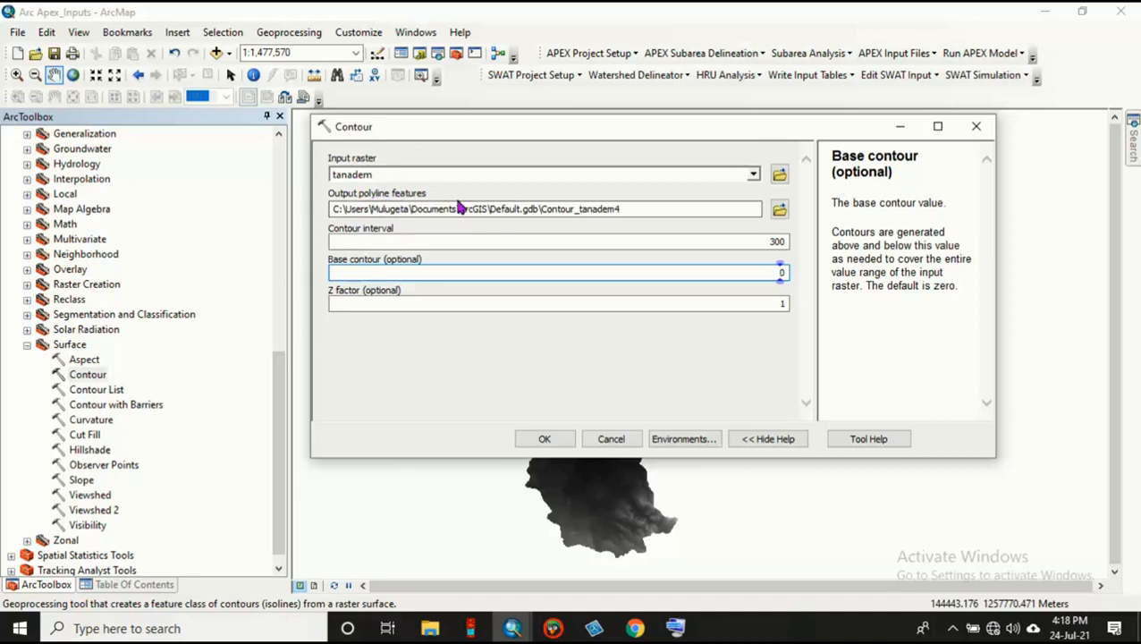
click(581, 208)
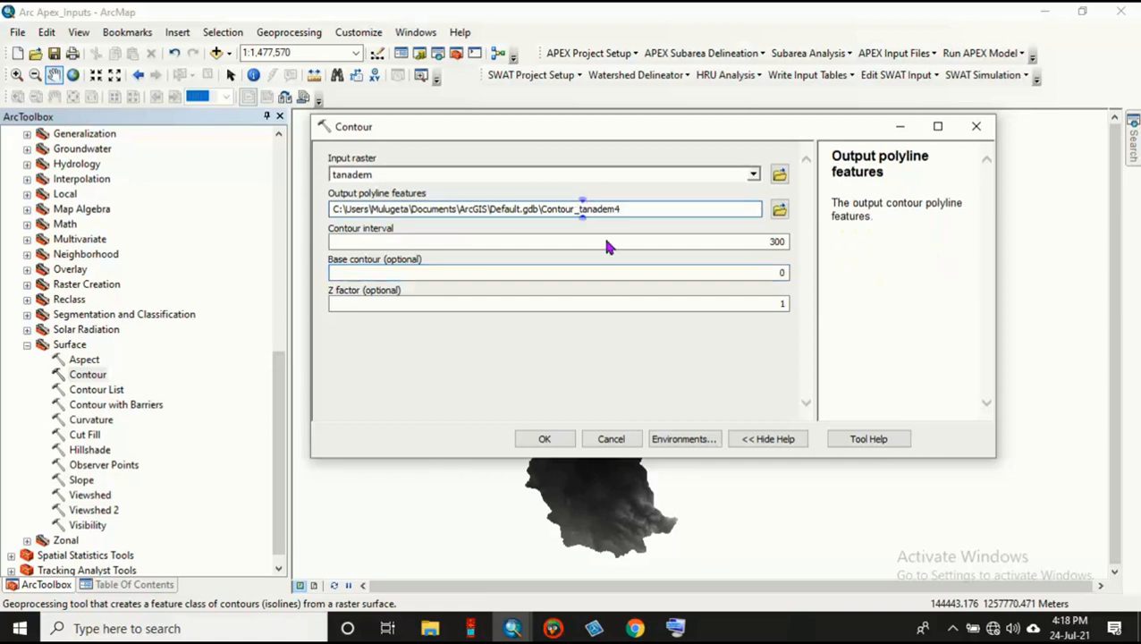
click(539, 438)
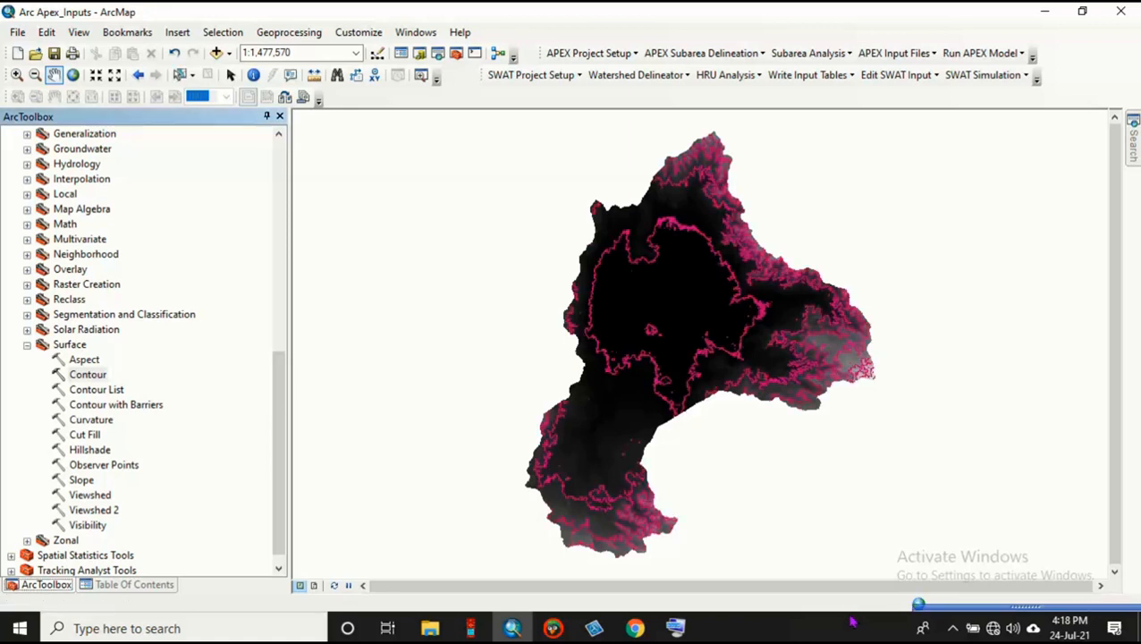
- Examine the contour elevations and line lengths in the attribute table of the Contour_tanadem4 layer, and close the table
click(105, 584)
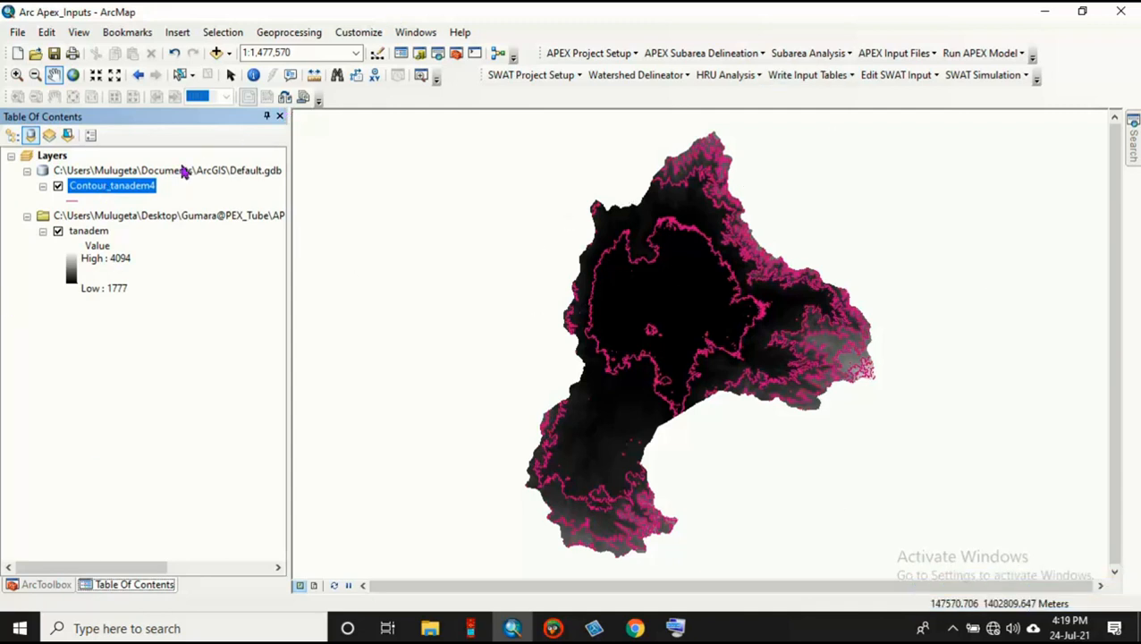
right_click(97, 185)
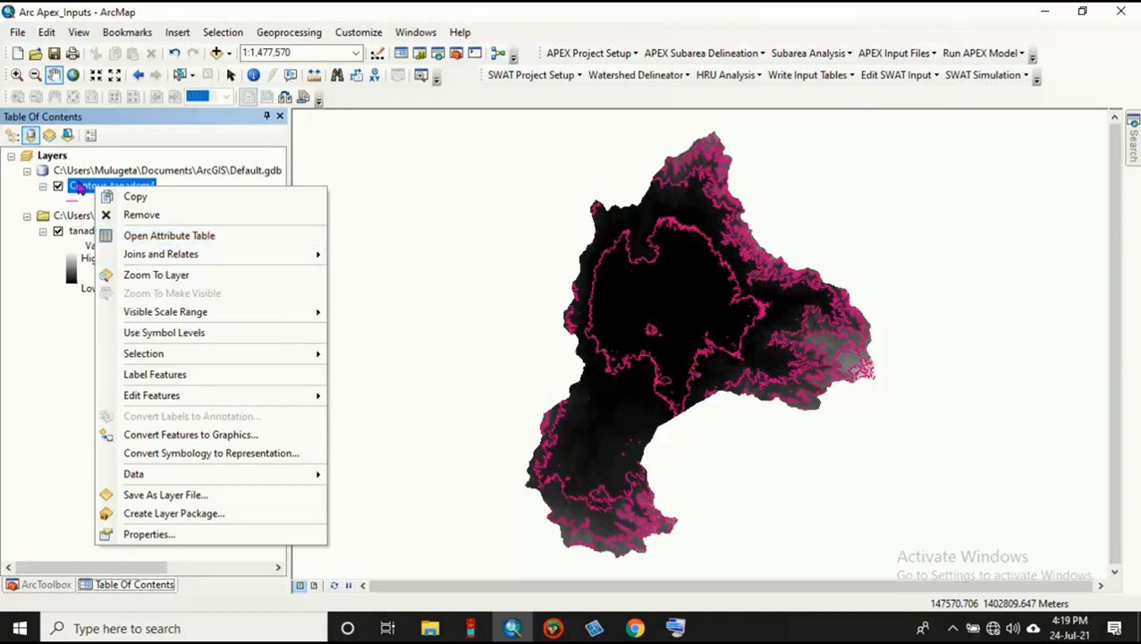
click(148, 239)
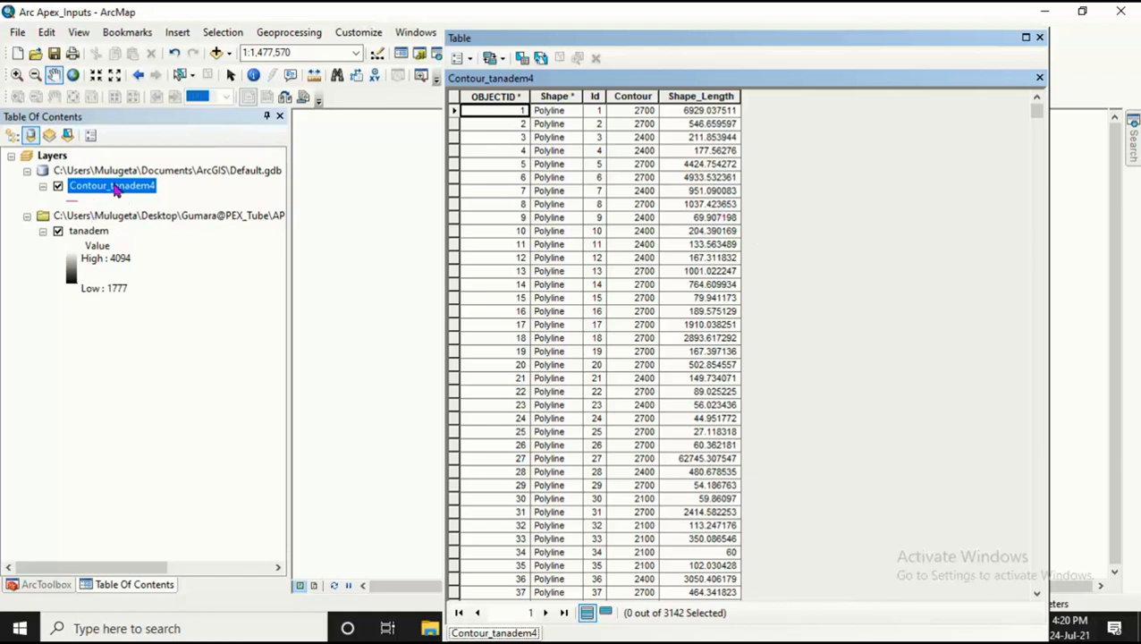
click(1039, 37)
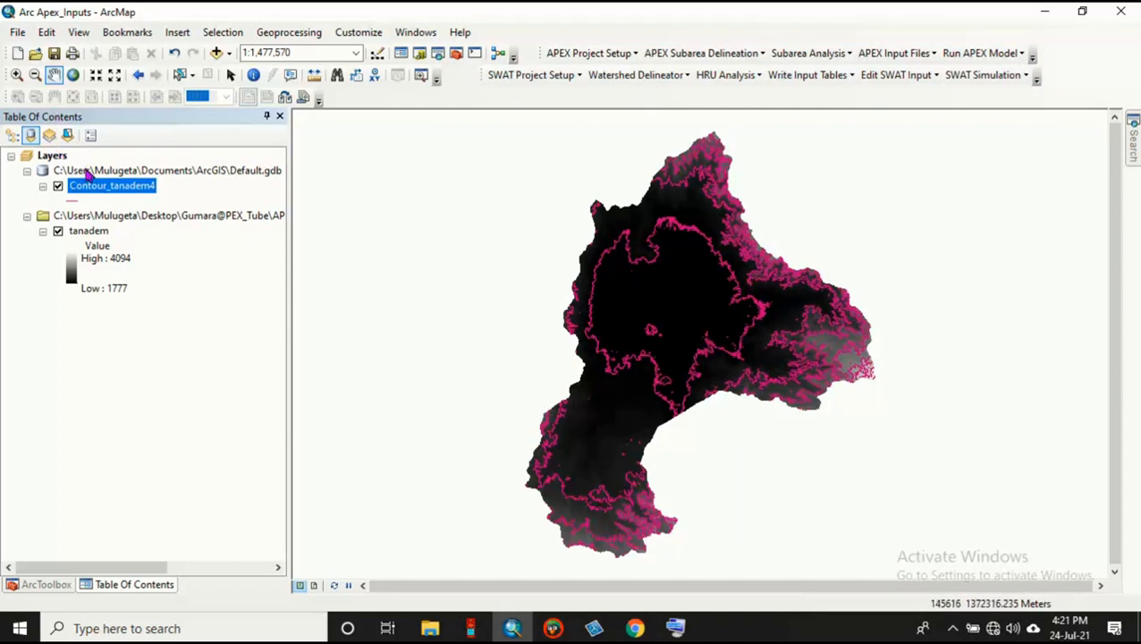
- Turn on feature labels for the Contour_tanadem4 layer and check them on the map
right_click(95, 189)
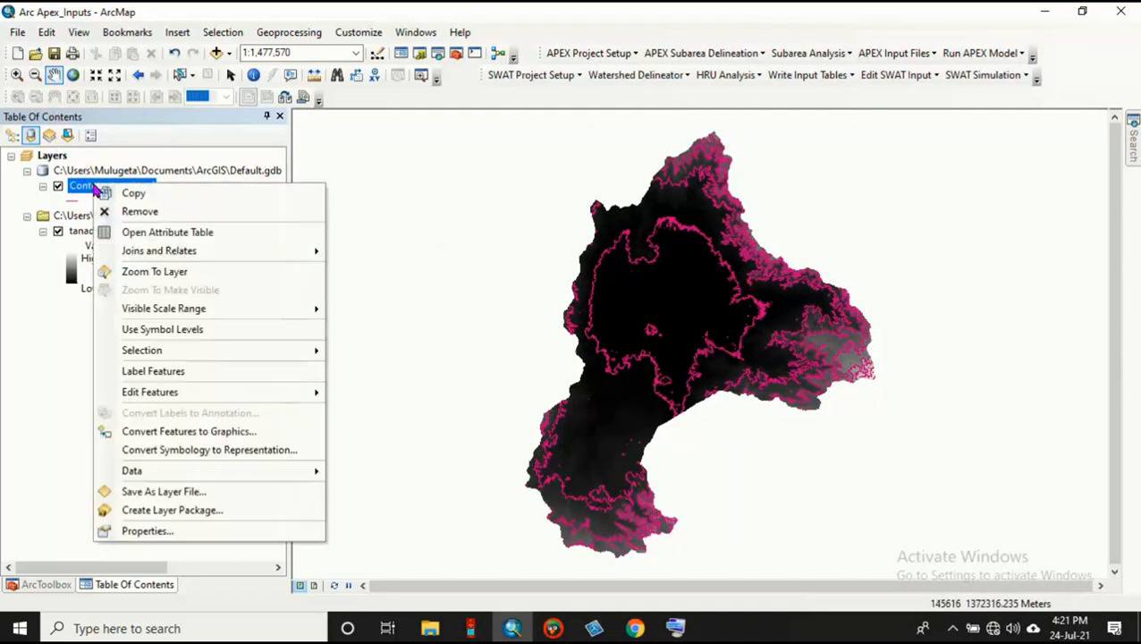
click(144, 371)
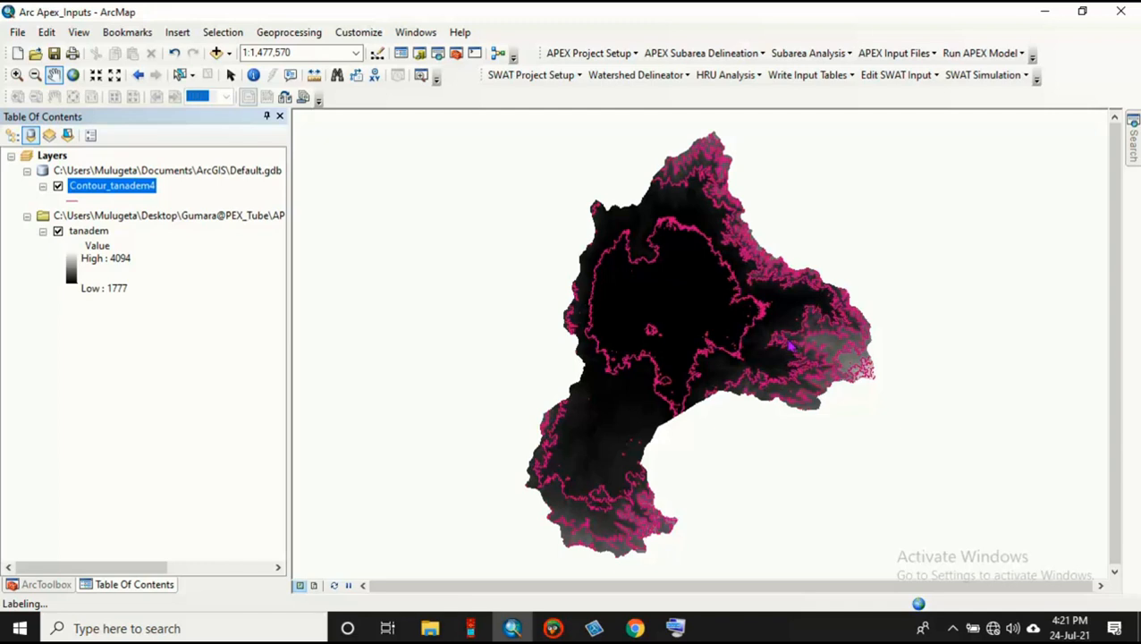
scroll(791, 347, up, 3)
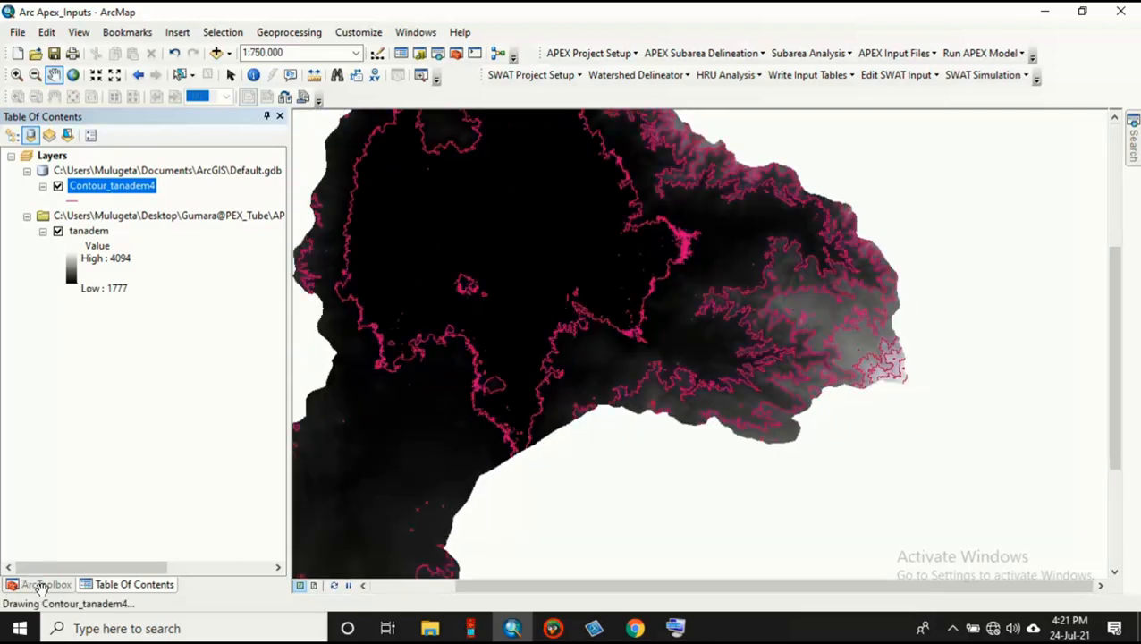
right_click(114, 192)
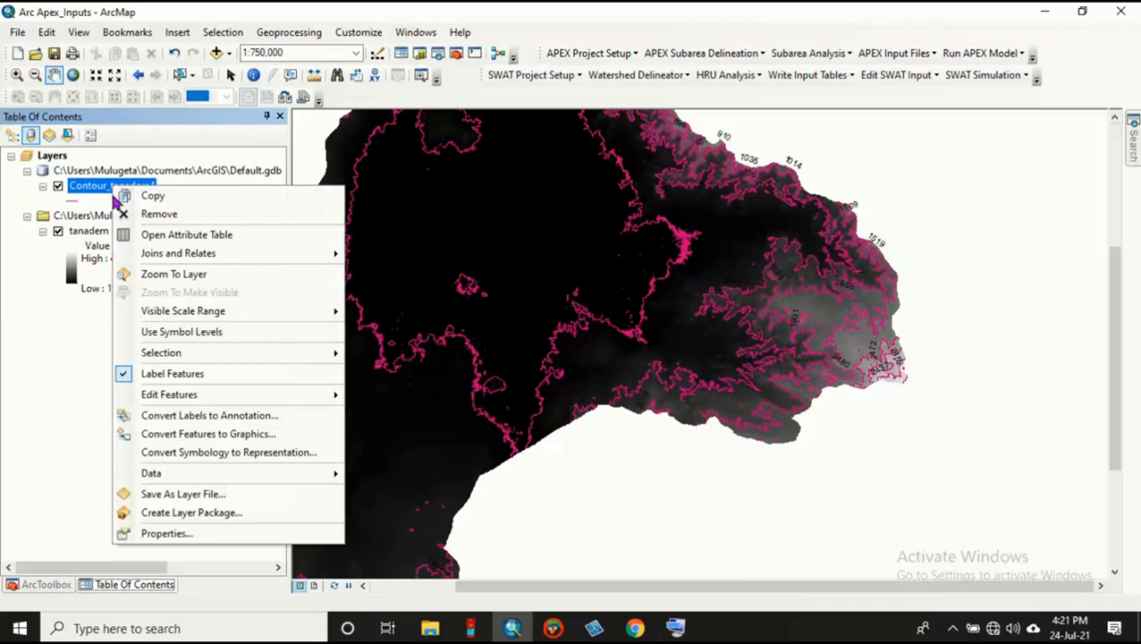
click(148, 273)
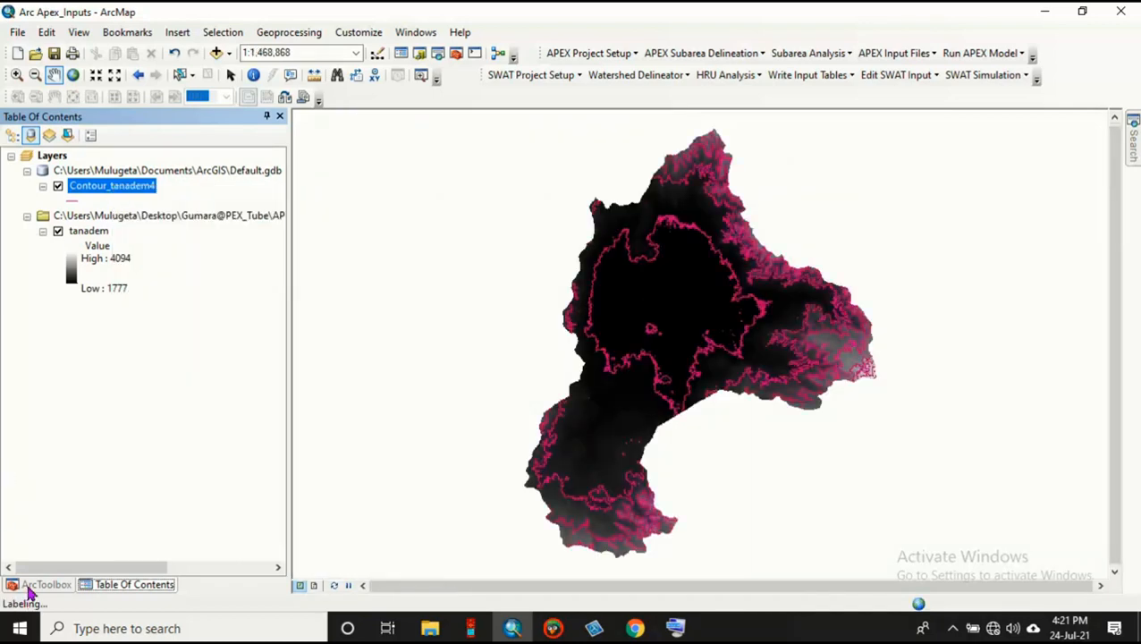
- Run the Slope tool on the tanadem raster with the output measurement in DEGREE and Z factor 1
click(29, 585)
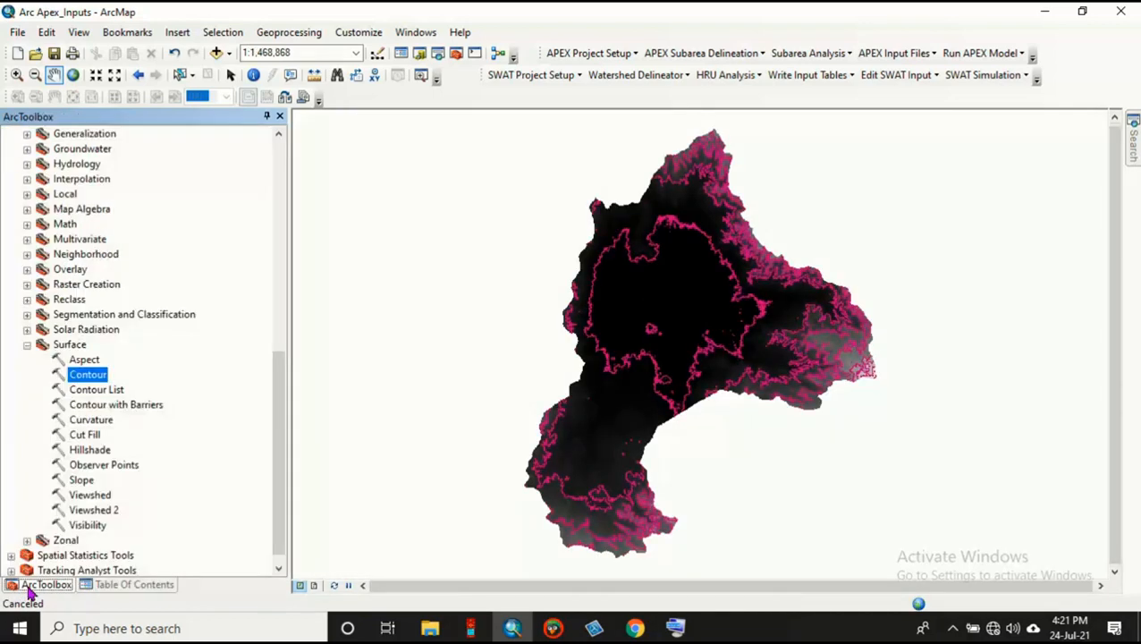
double_click(82, 480)
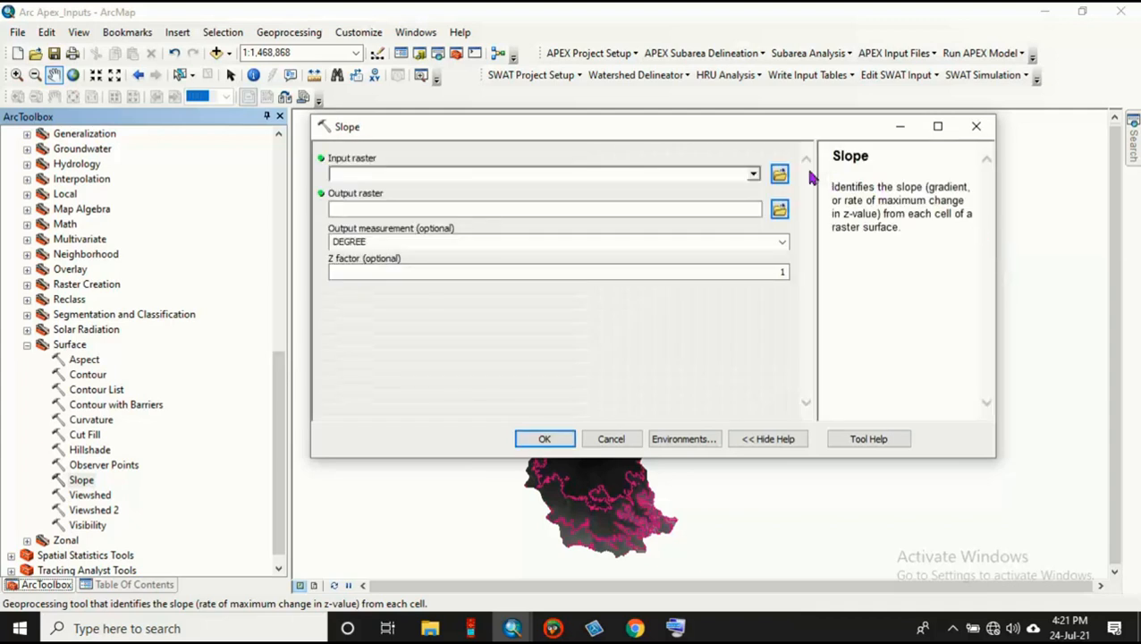
click(754, 176)
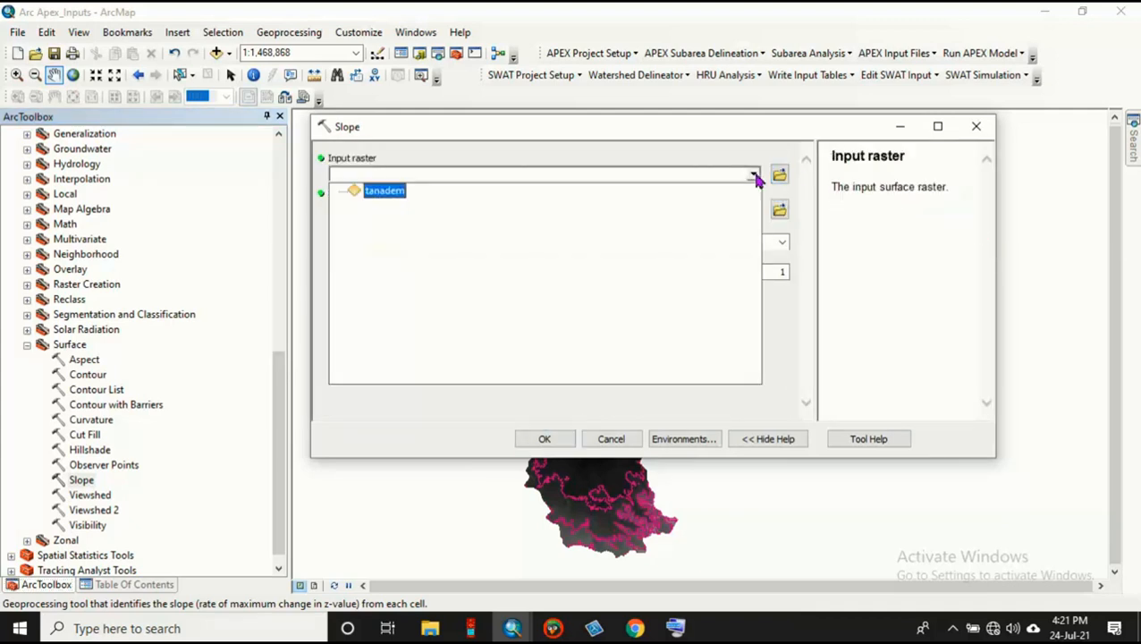
click(383, 190)
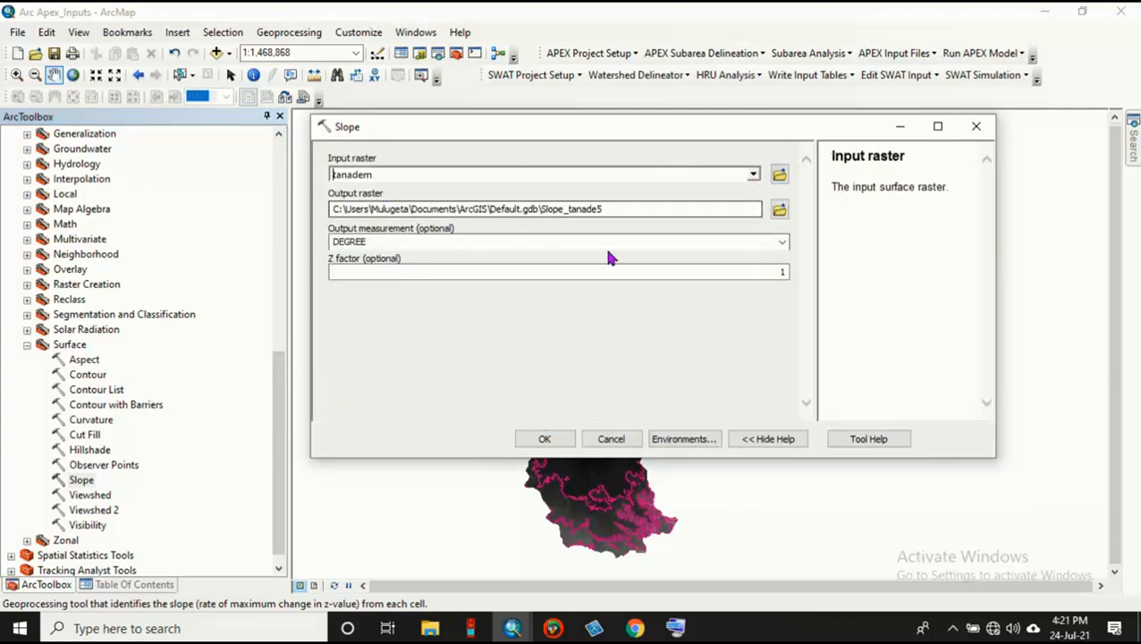
click(782, 243)
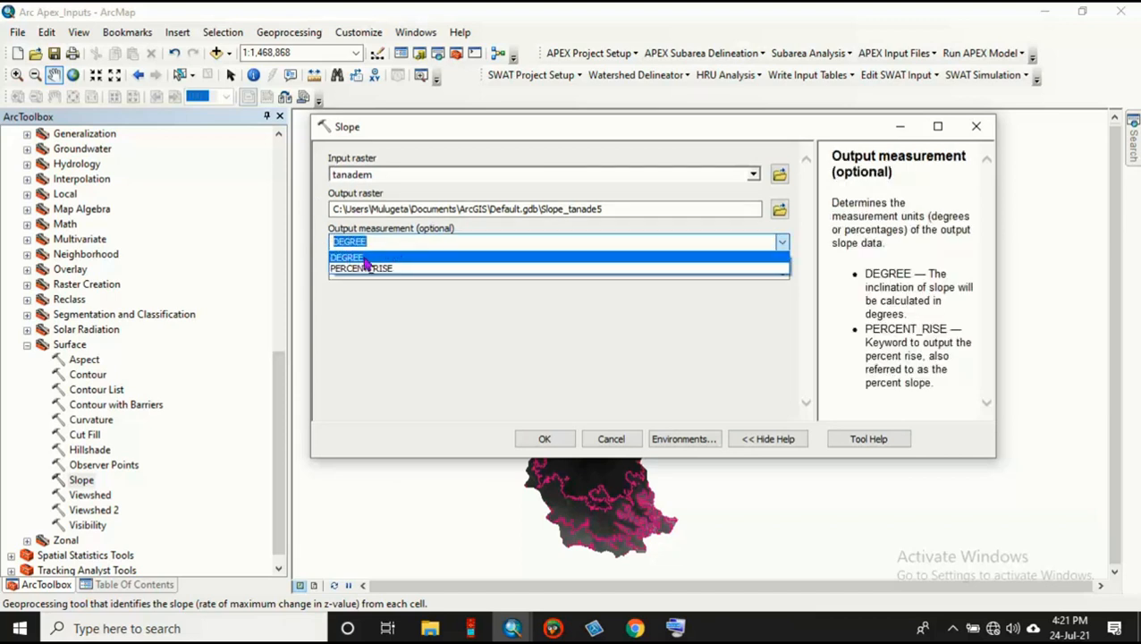
click(379, 258)
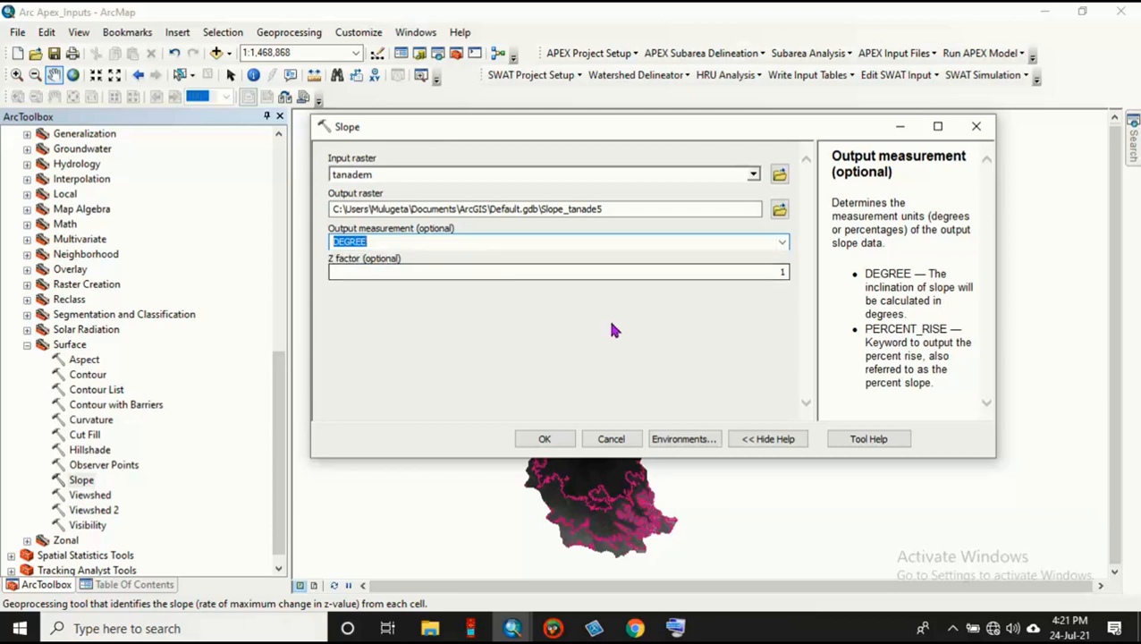
click(550, 438)
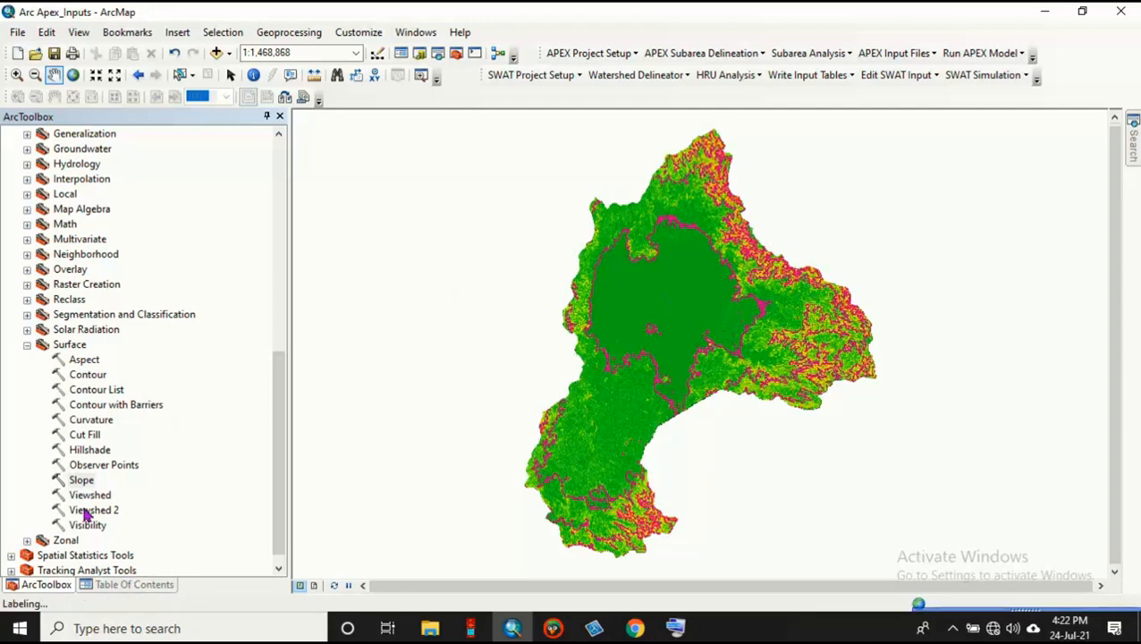
- Hide the Contour_tanadem4 layer and inspect the slope raster up close and at its full extent
click(116, 588)
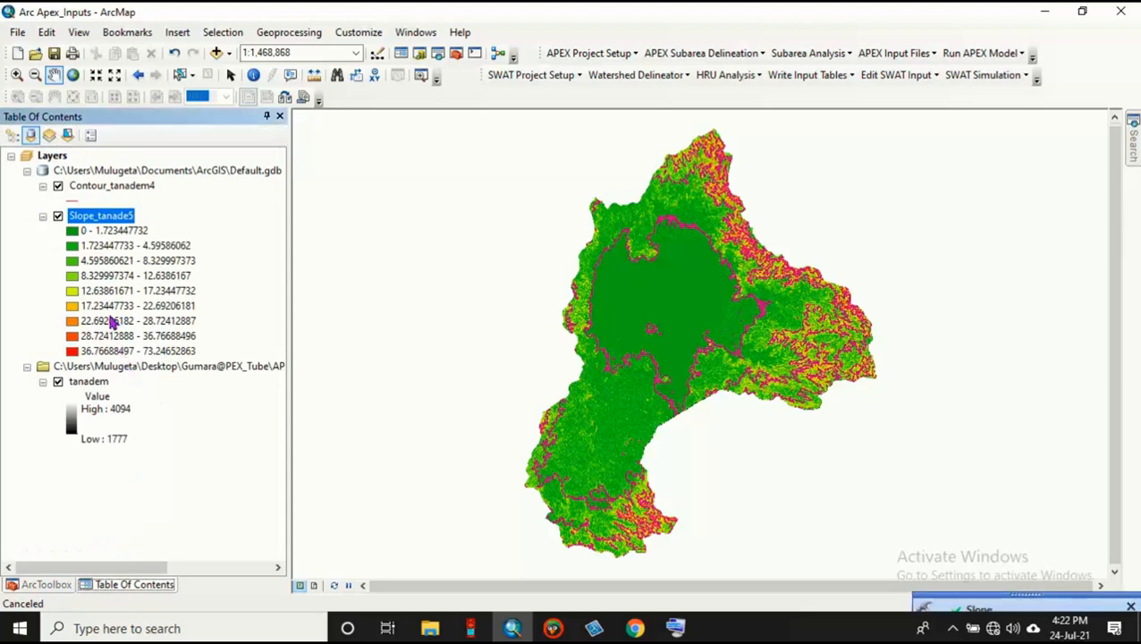
click(58, 186)
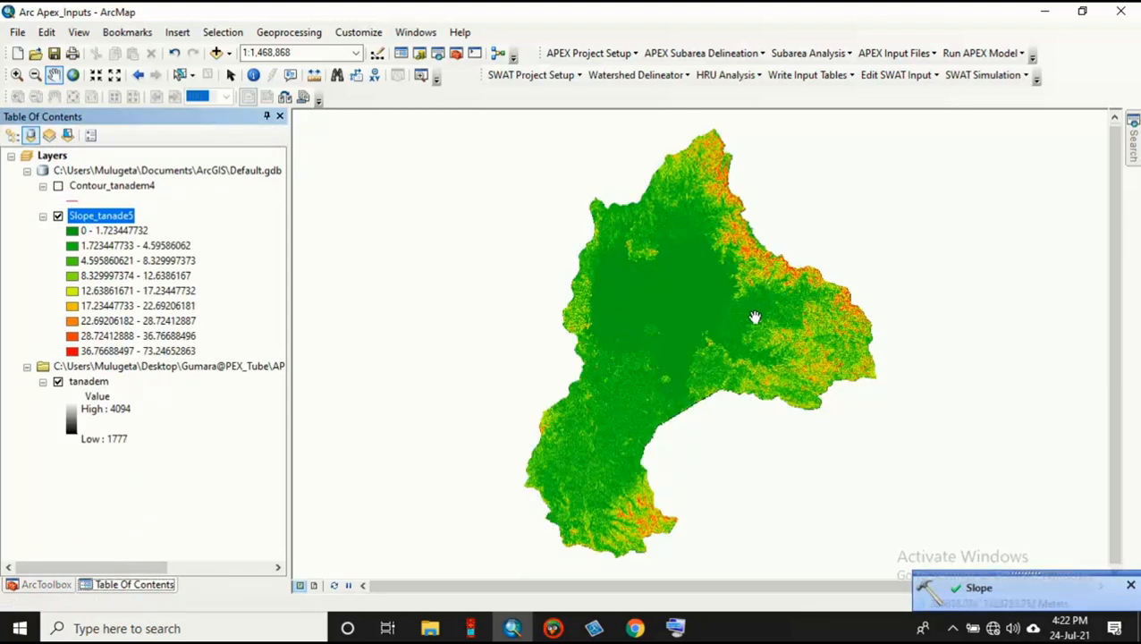
scroll(805, 314, up, 5)
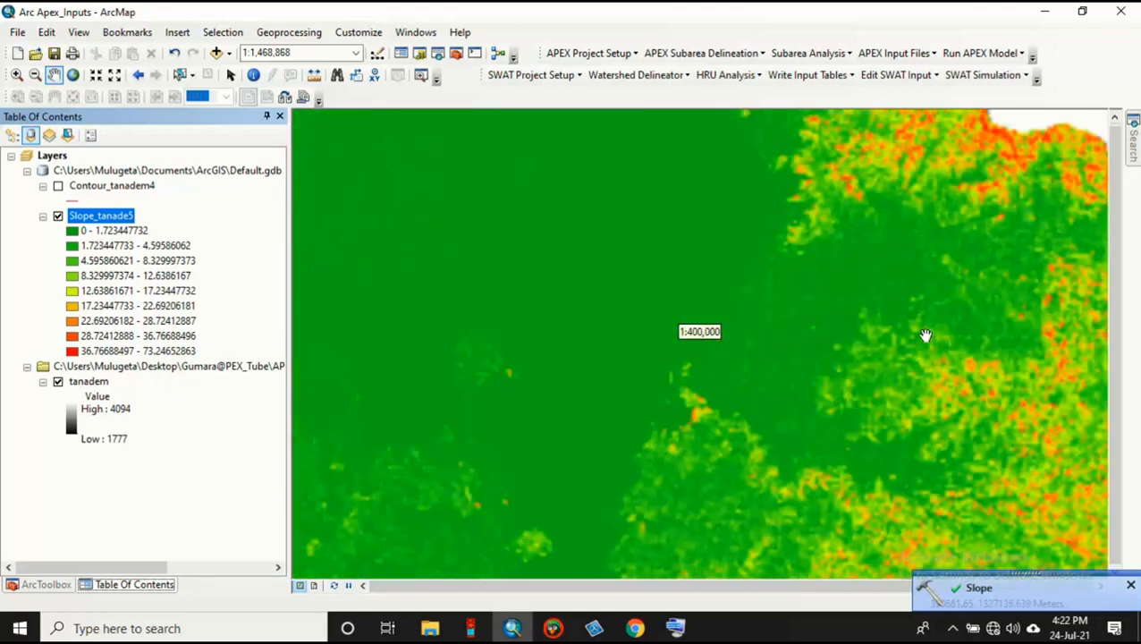
scroll(926, 335, down, 3)
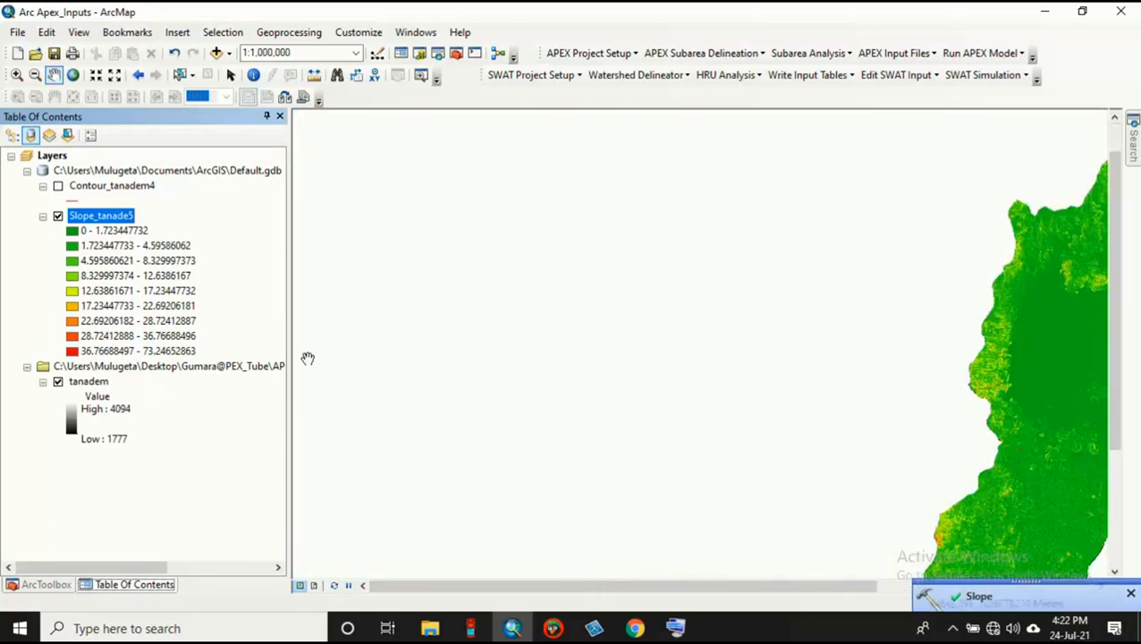
right_click(87, 216)
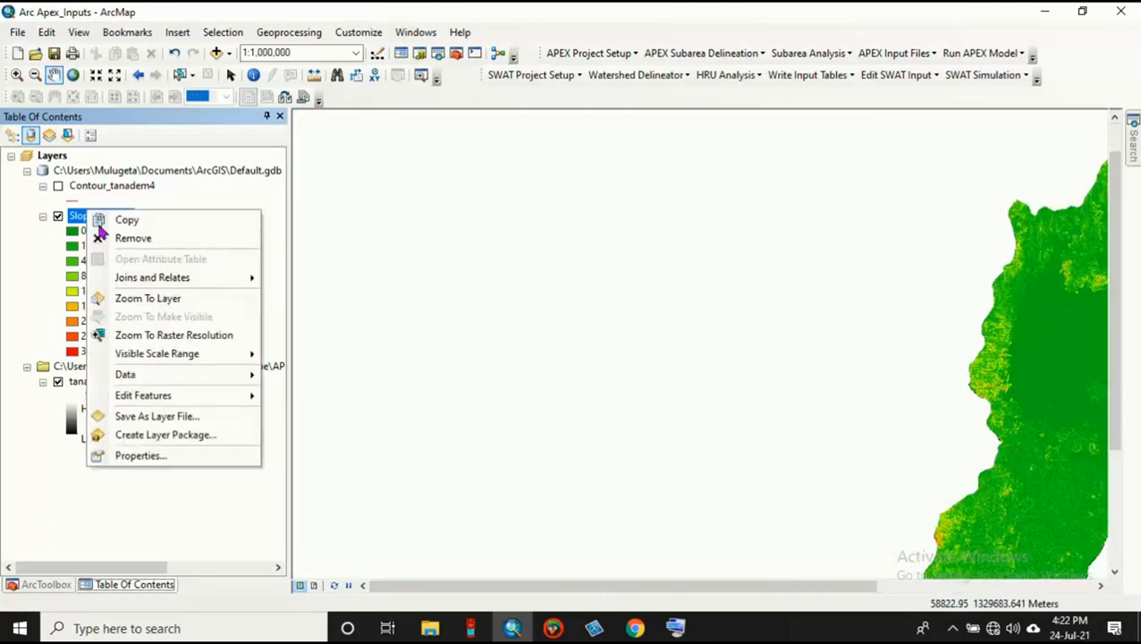
click(144, 298)
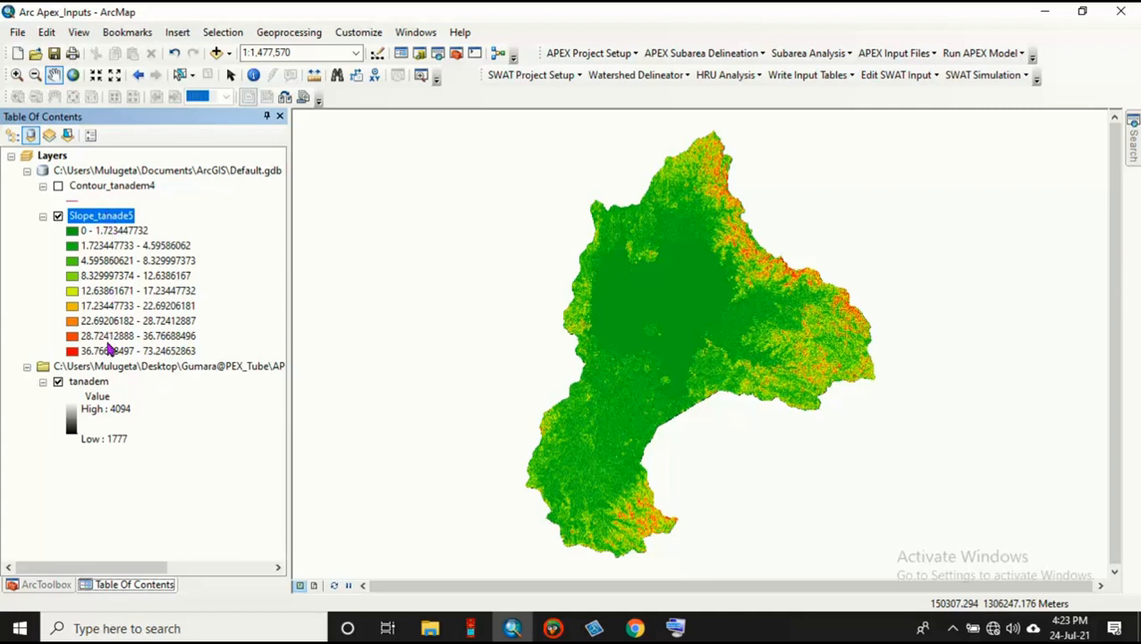
- Run the Slope tool again on the tanadem raster, with the output measurement set to PERCENT_RISE
click(29, 583)
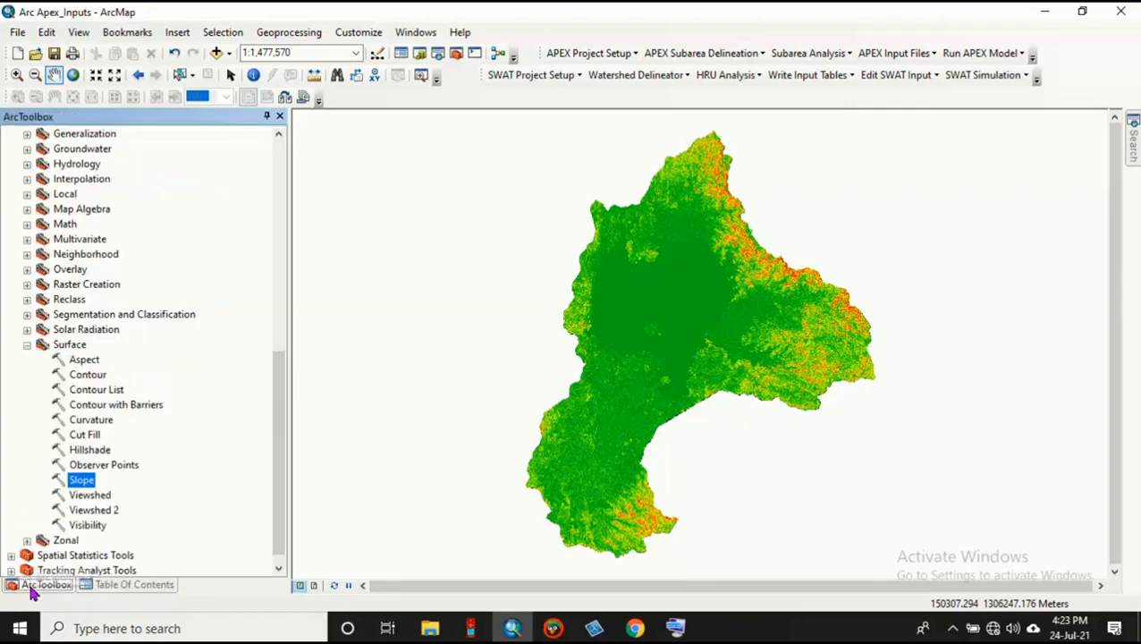
double_click(75, 481)
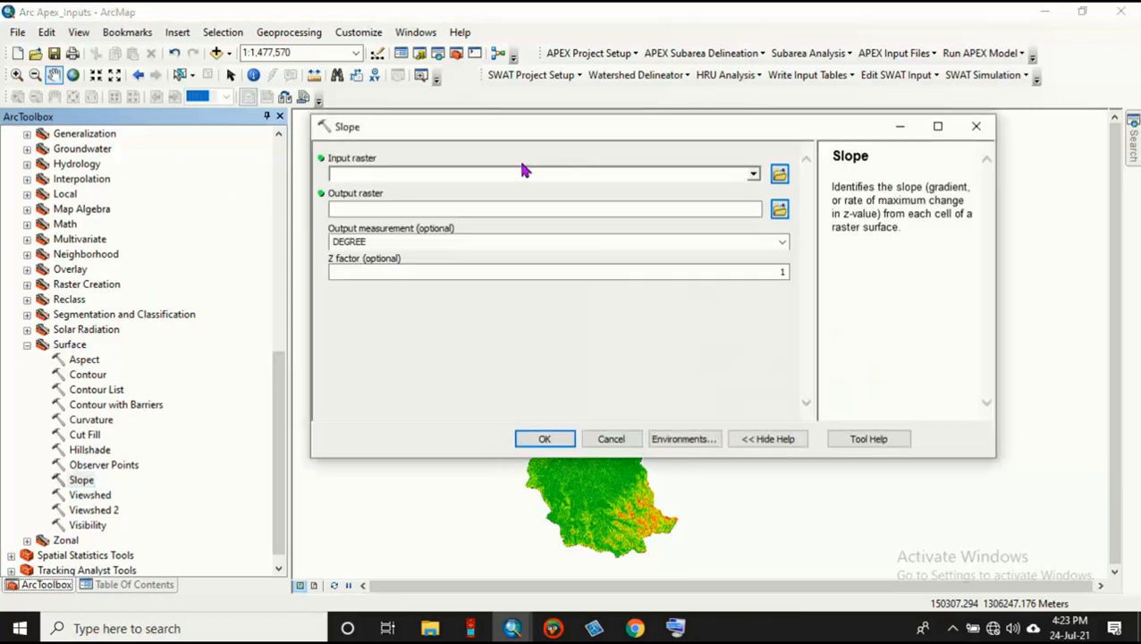
click(753, 174)
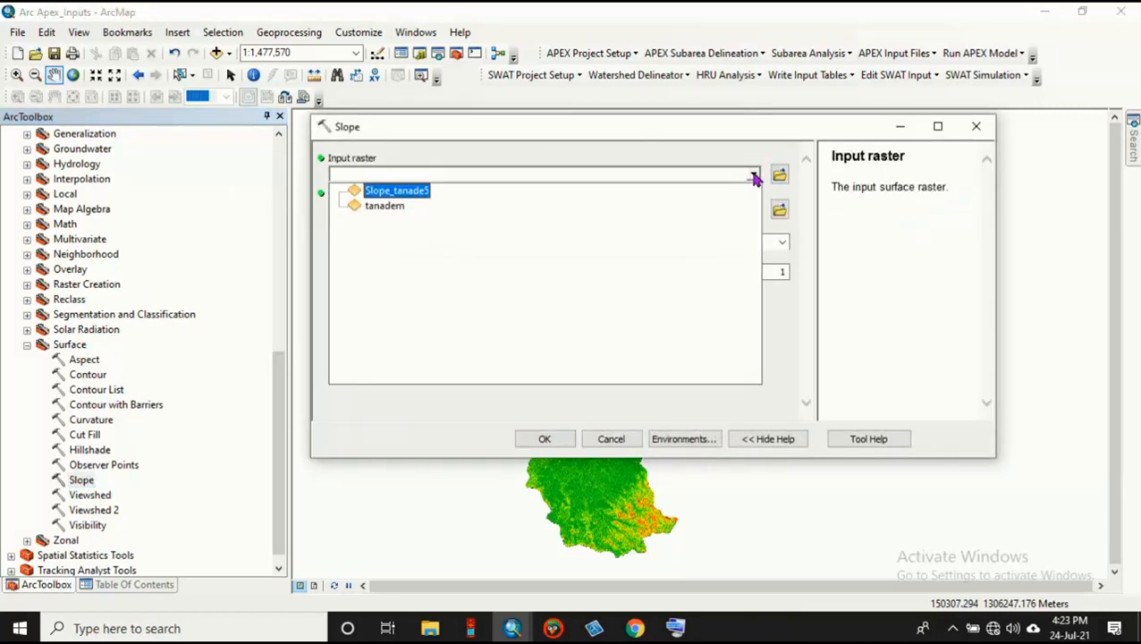
click(385, 207)
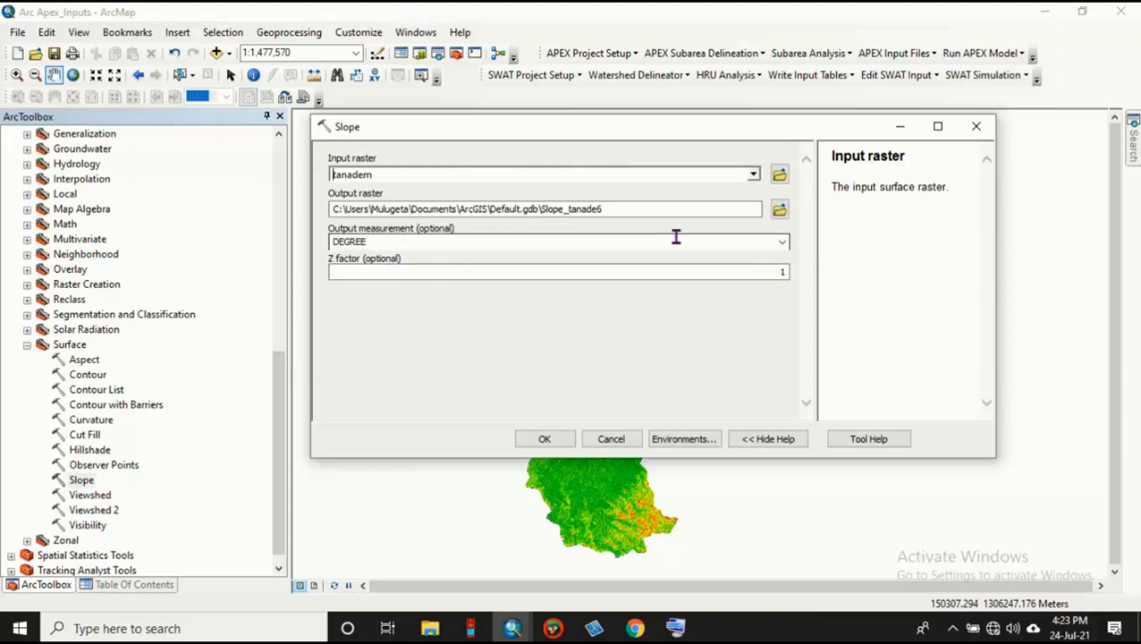
click(783, 242)
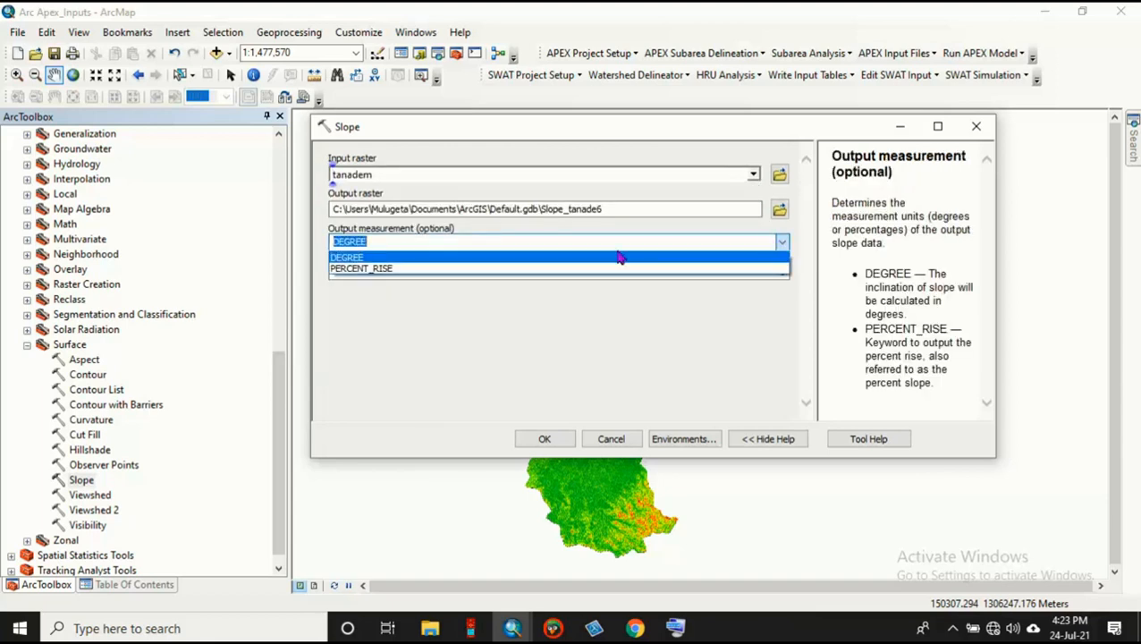
click(362, 270)
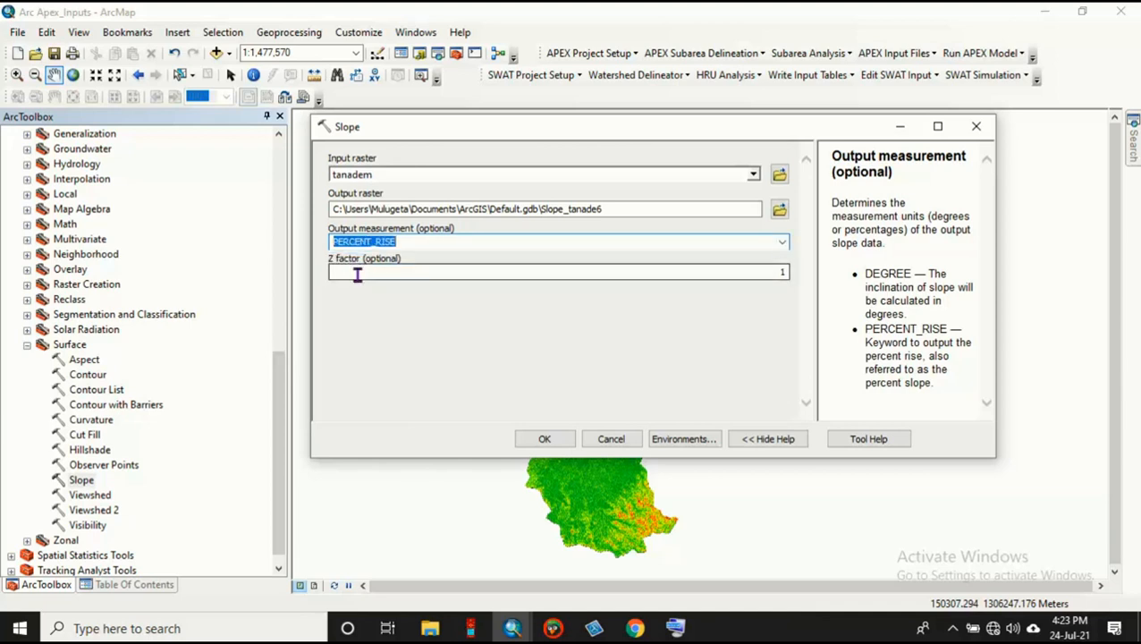
click(544, 438)
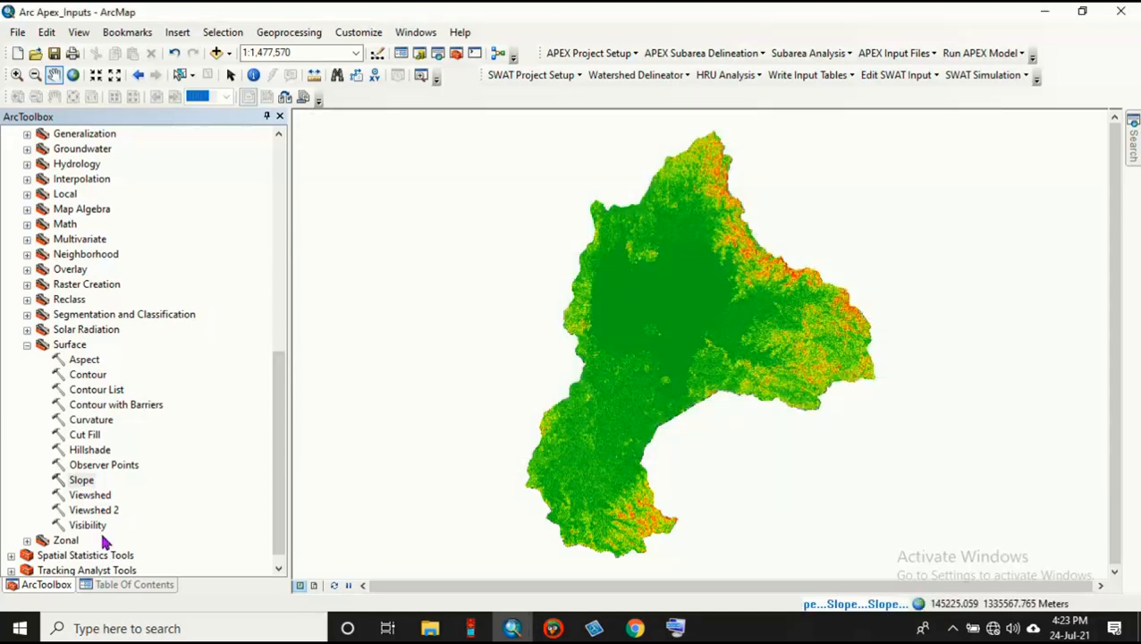
- Hide the degree-based Slope_tanade5 layer so that only the percent-rise slope raster is drawn over the elevation raster
click(112, 581)
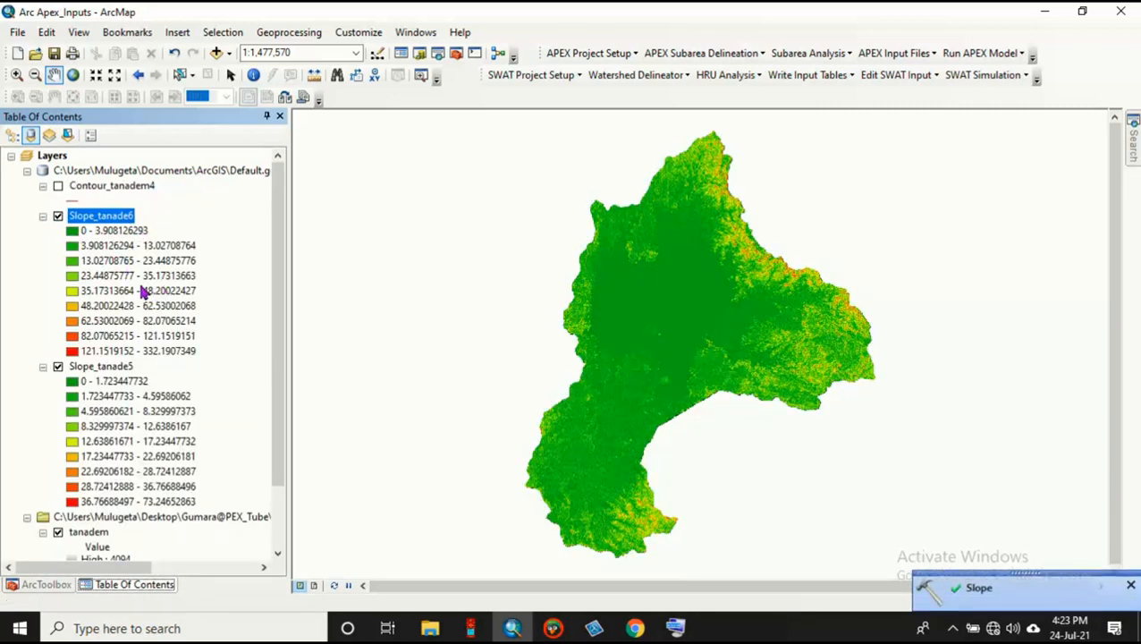
click(59, 367)
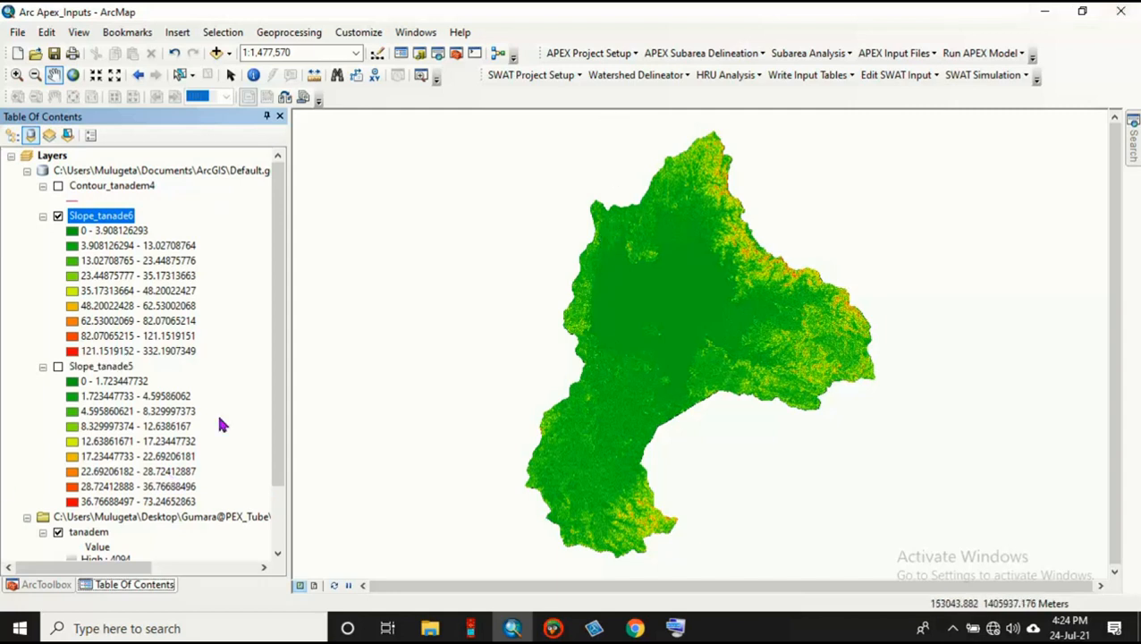
right_click(93, 220)
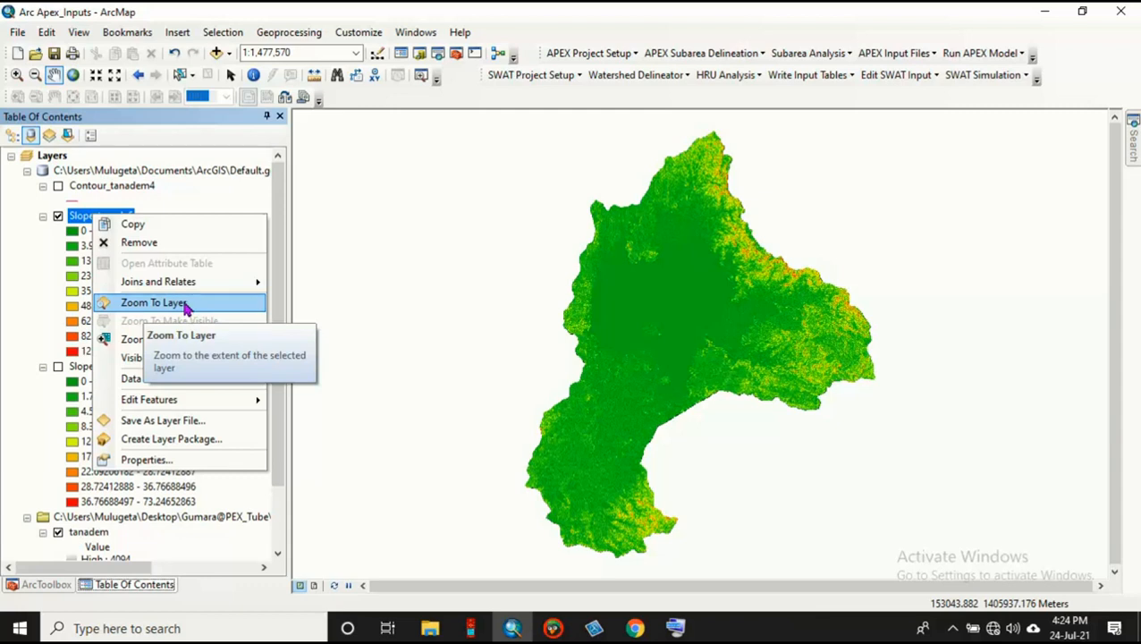
click(146, 199)
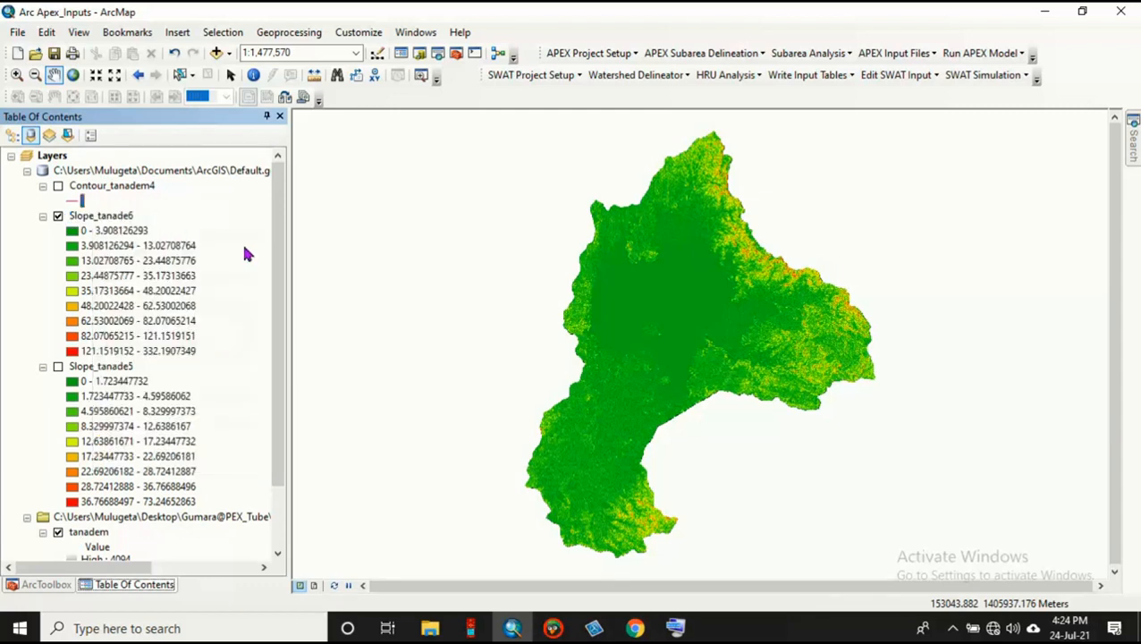